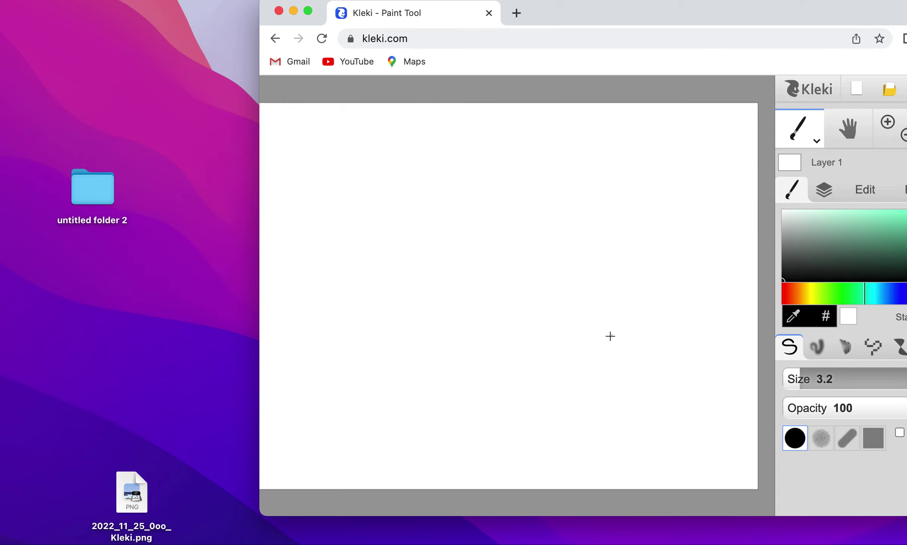
Draw the black outline of a rabbit character's head with two notched ears, fluffy side fur and a scalloped fringe
mouse_move(619, 333)
mouse_down()
mouse_move(651, 291)
mouse_move(644, 245)
mouse_move(630, 237)
mouse_move(583, 137)
mouse_move(553, 109)
mouse_move(535, 110)
mouse_move(546, 176)
mouse_up()
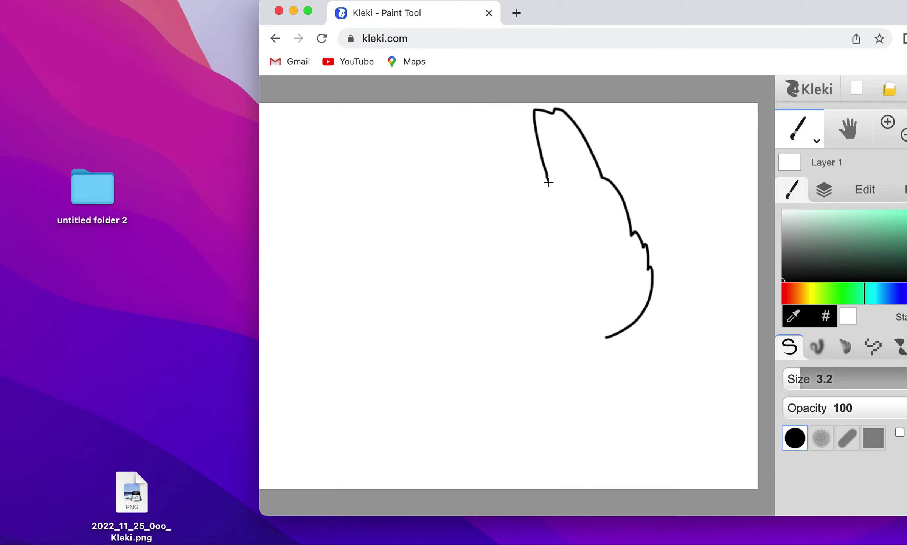
click(888, 121)
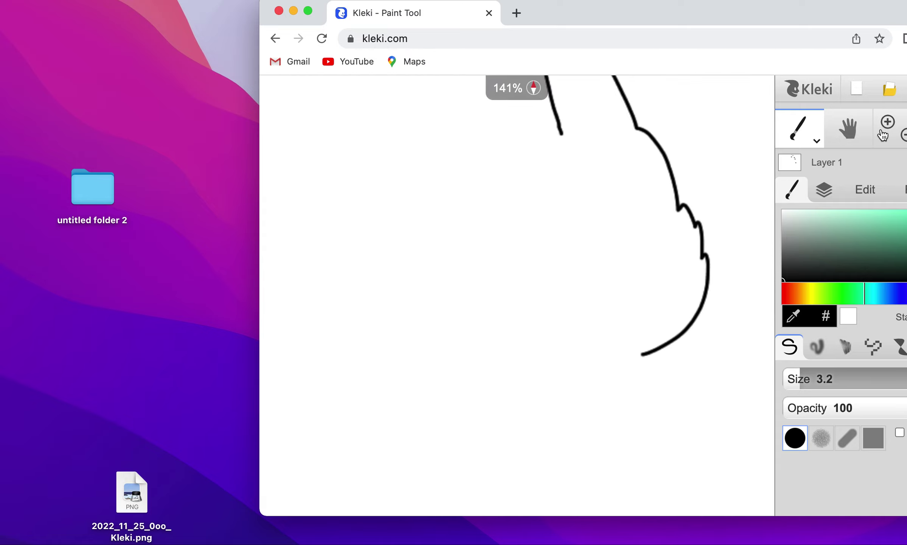
scroll(741, 204, up, 2)
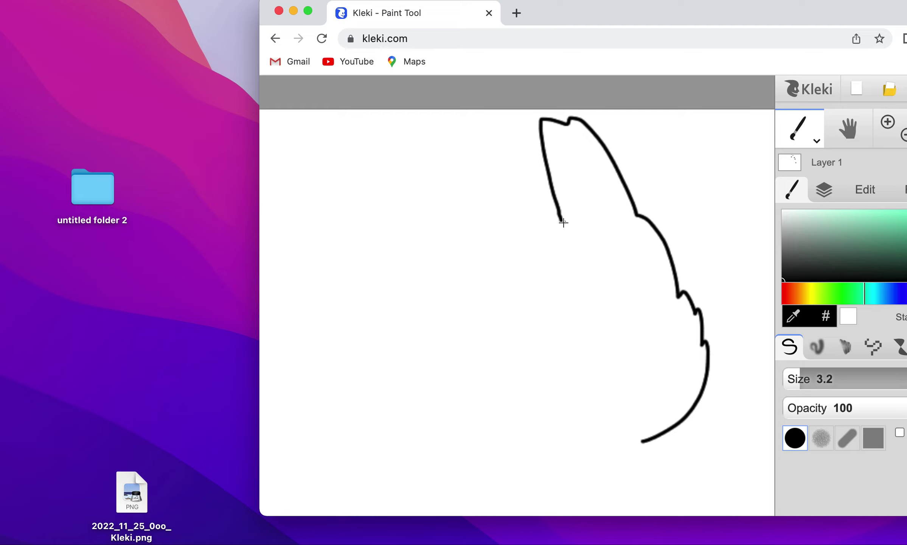
mouse_move(564, 223)
mouse_down()
mouse_move(511, 235)
mouse_move(454, 137)
mouse_move(430, 133)
mouse_move(427, 149)
mouse_move(403, 138)
mouse_move(409, 176)
mouse_move(456, 270)
mouse_move(442, 319)
mouse_move(452, 364)
mouse_move(542, 359)
mouse_move(551, 347)
mouse_move(558, 359)
mouse_move(606, 333)
mouse_move(631, 347)
mouse_move(660, 304)
mouse_up()
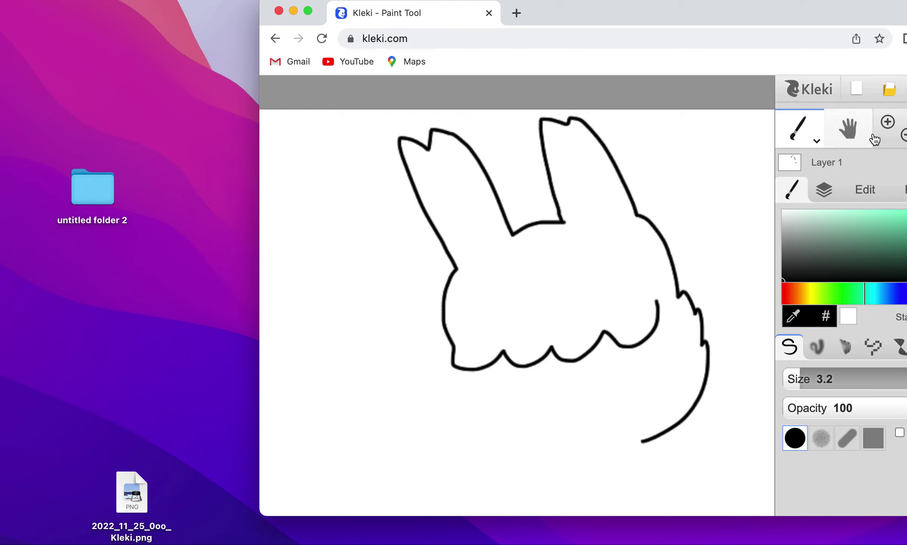
Thicken the inner corner at the base of the right ear, trim its edge with white, and return the colour to black
click(887, 122)
scroll(642, 182, up, 3)
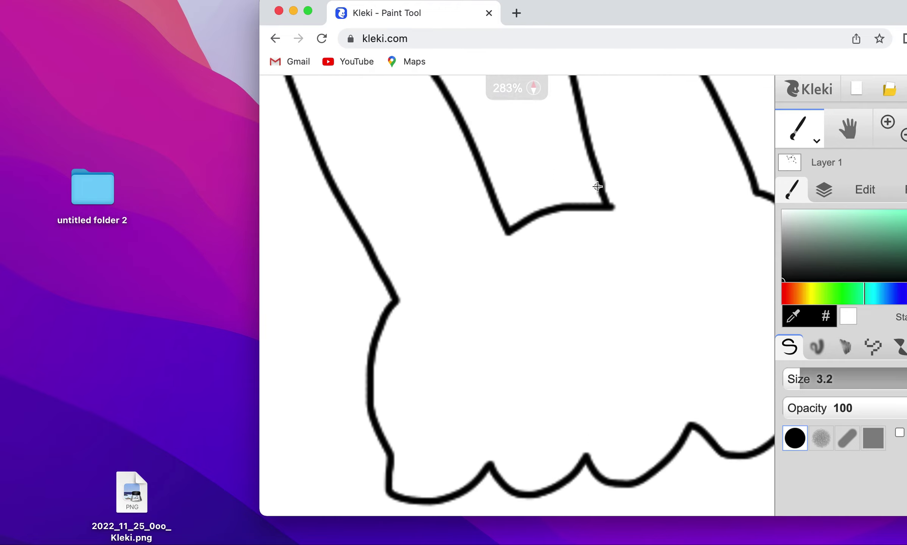
drag(603, 192, 609, 205)
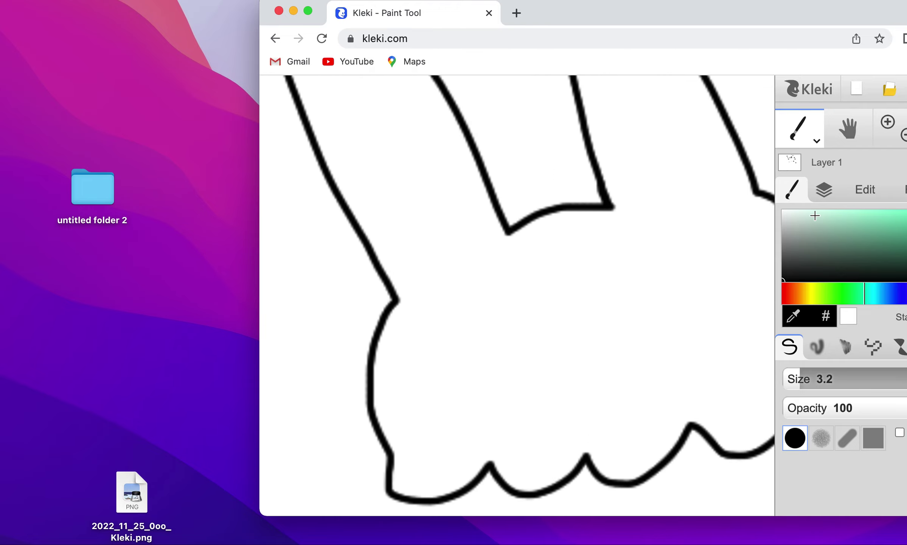
key(x)
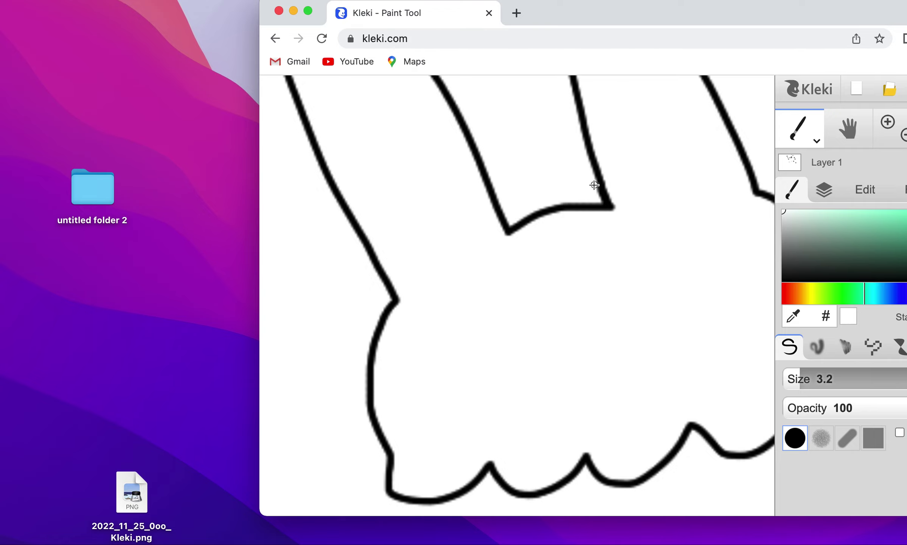
drag(595, 185, 600, 200)
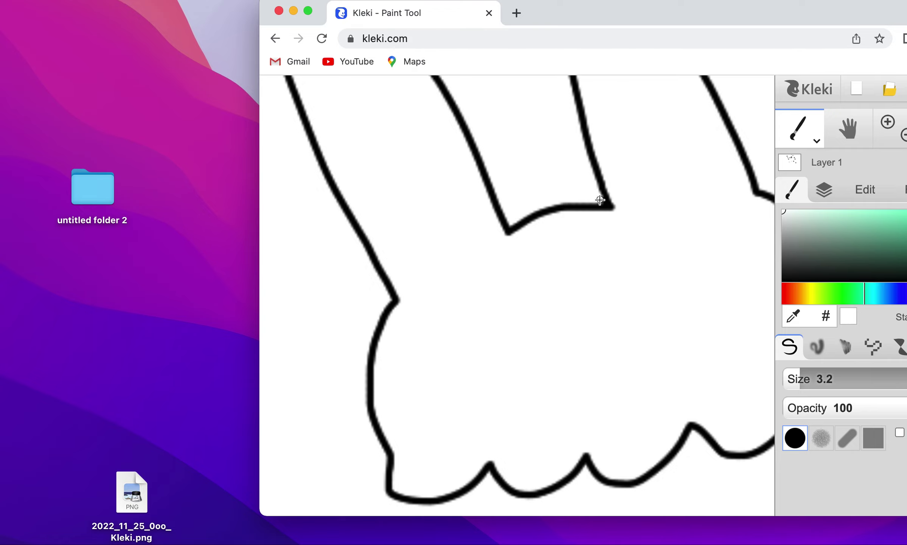
click(899, 141)
key(x)
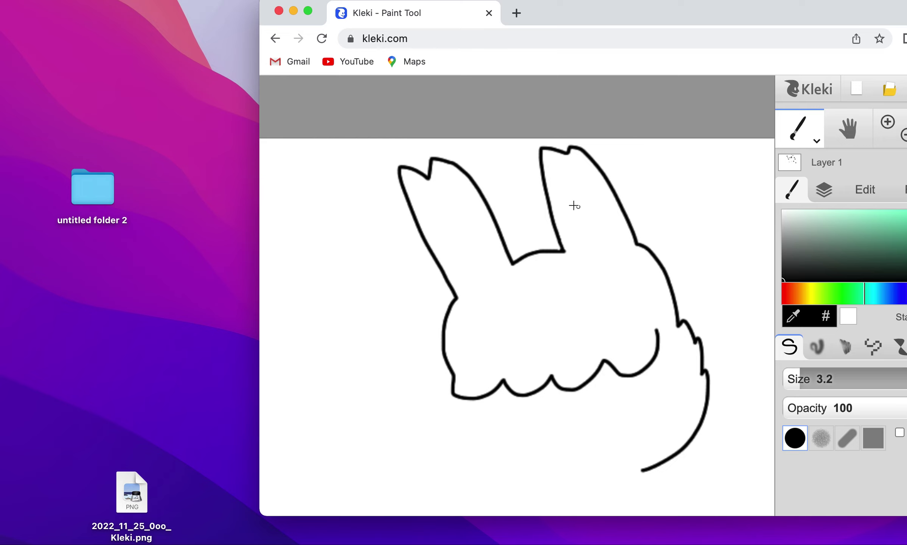
Draw a dividing line across each ear and close the lower face outline with a tufted left cheek
drag(549, 204, 611, 196)
drag(480, 226, 432, 243)
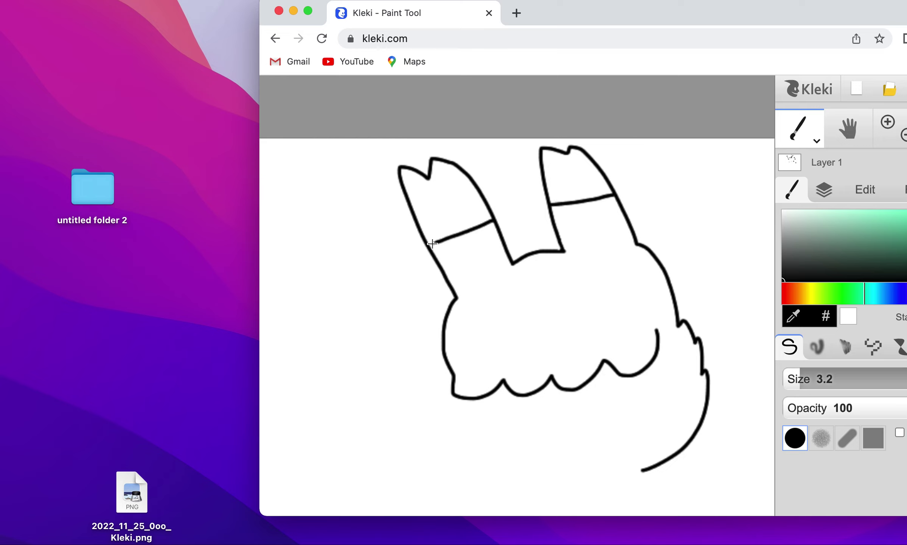
scroll(592, 236, down, 3)
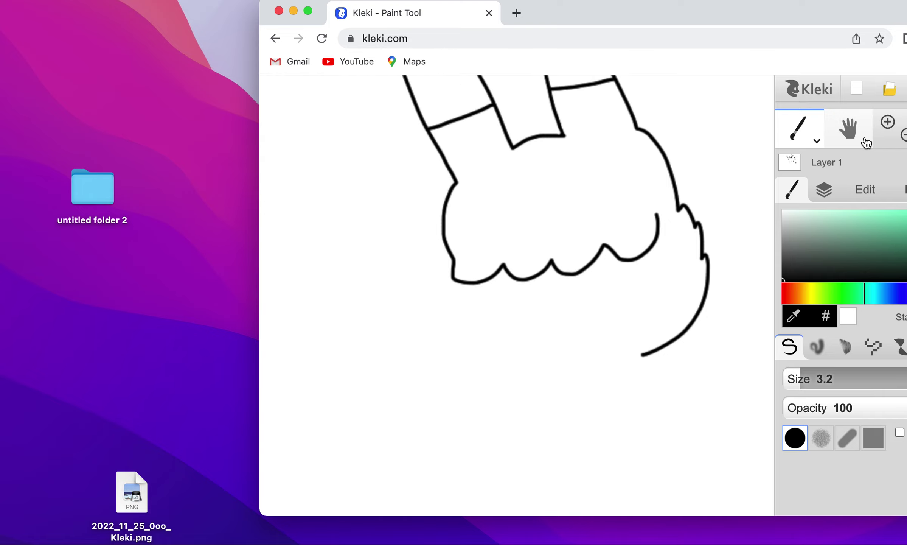
scroll(532, 220, up, 3)
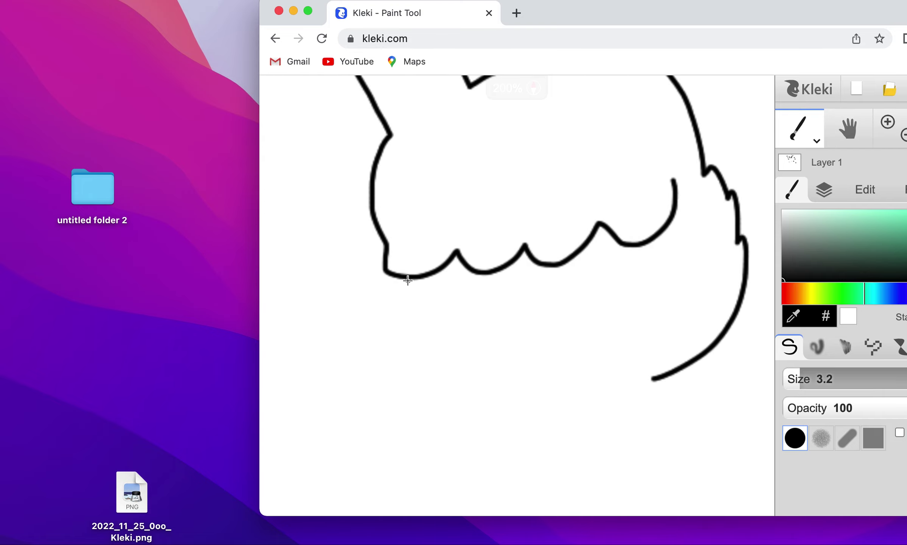
mouse_move(407, 279)
mouse_down()
mouse_move(416, 357)
mouse_move(440, 373)
mouse_move(511, 393)
mouse_move(645, 381)
mouse_up()
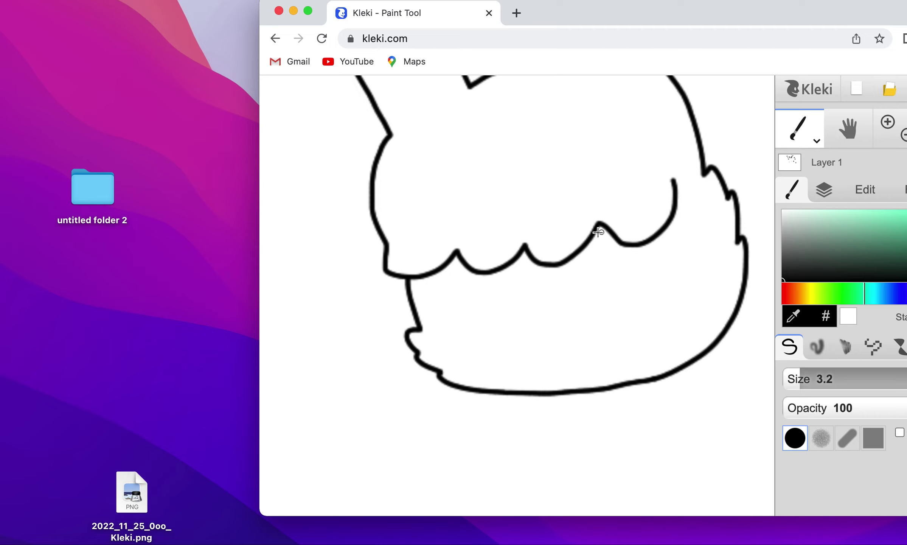
Draw two large oval eyes below the fringe with highlighted pupils, and add a small smile between them
mouse_move(574, 279)
mouse_down()
mouse_move(590, 335)
mouse_move(612, 345)
mouse_move(656, 327)
mouse_move(661, 300)
mouse_move(639, 257)
mouse_move(599, 248)
mouse_move(578, 267)
mouse_up()
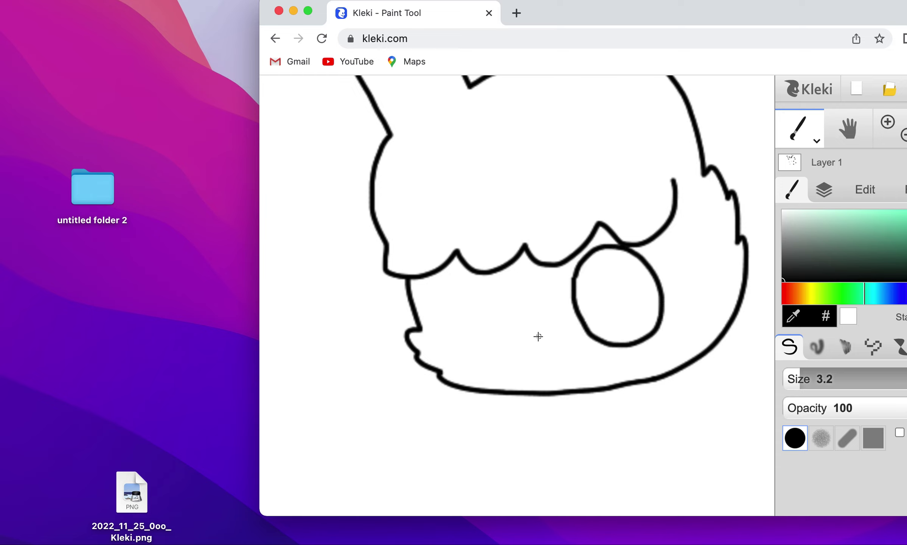
mouse_move(539, 336)
mouse_down()
mouse_move(535, 298)
mouse_move(509, 264)
mouse_move(456, 284)
mouse_move(458, 350)
mouse_move(473, 363)
mouse_move(517, 362)
mouse_move(536, 348)
mouse_up()
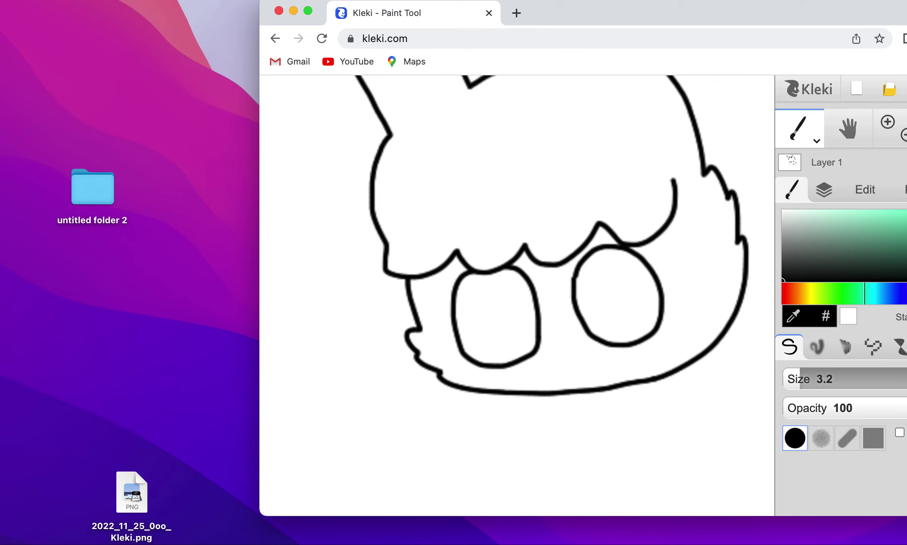
click(887, 122)
mouse_move(610, 324)
mouse_down()
mouse_move(630, 328)
mouse_move(644, 315)
mouse_move(638, 283)
mouse_move(608, 266)
mouse_move(600, 285)
mouse_move(609, 322)
mouse_move(610, 305)
mouse_move(599, 300)
mouse_move(621, 306)
mouse_move(631, 275)
mouse_move(639, 289)
mouse_move(608, 310)
mouse_up()
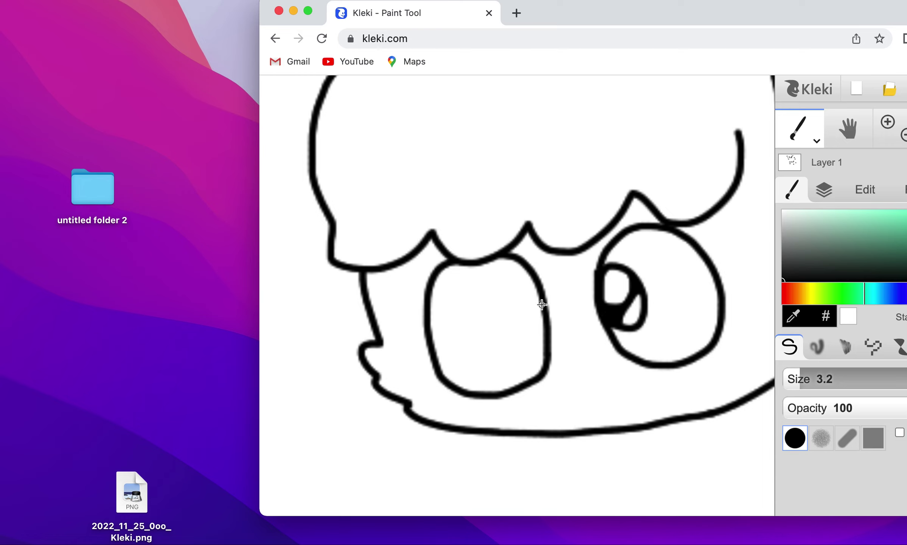
mouse_move(541, 299)
mouse_down()
mouse_move(507, 294)
mouse_move(506, 331)
mouse_move(529, 343)
mouse_move(545, 337)
mouse_move(537, 300)
mouse_move(524, 323)
mouse_move(503, 309)
mouse_move(510, 327)
mouse_move(539, 320)
mouse_up()
mouse_move(570, 404)
mouse_down()
mouse_move(586, 411)
mouse_move(616, 394)
mouse_up()
Draw inner fur lines with small tufts along both sides of the face
click(900, 143)
click(900, 144)
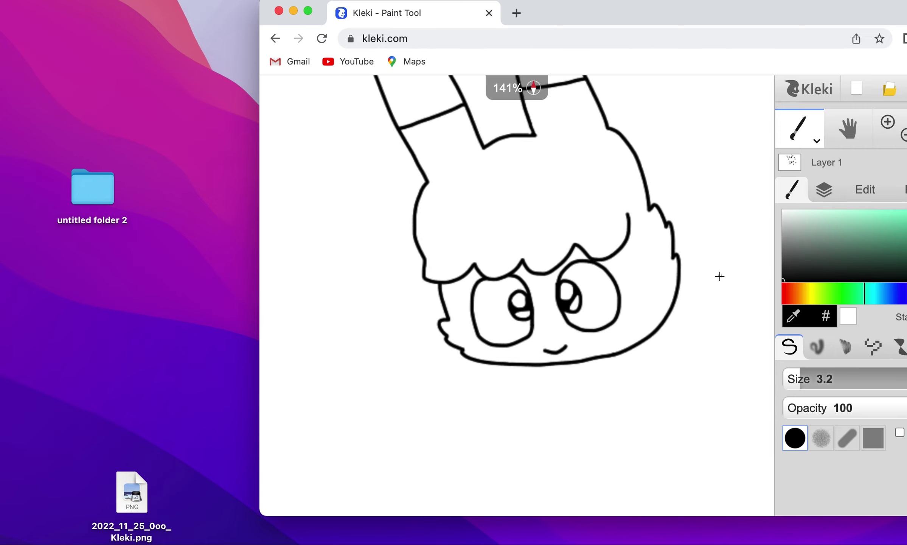
drag(652, 334, 642, 242)
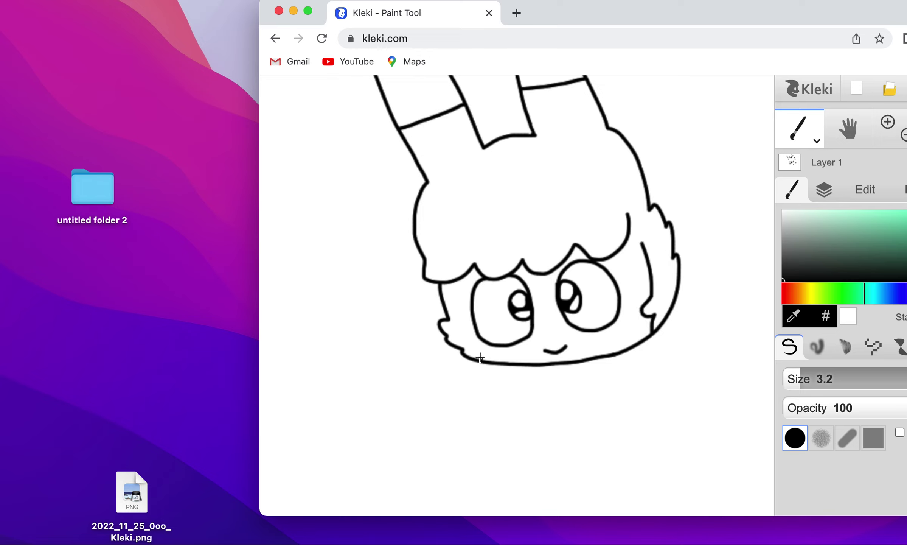
drag(480, 357, 460, 294)
Draw a double-lined collar beneath the chin with a double-lined shoulder piece on each side
scroll(542, 358, down, 5)
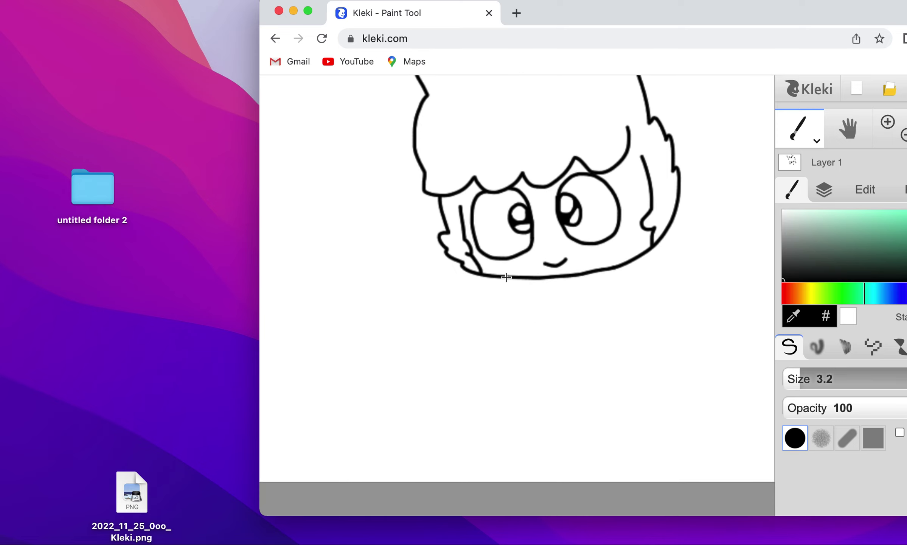
mouse_move(505, 278)
mouse_down()
mouse_move(575, 302)
mouse_move(610, 291)
mouse_move(615, 268)
mouse_move(626, 280)
mouse_move(599, 307)
mouse_move(568, 311)
mouse_move(521, 312)
mouse_move(497, 294)
mouse_move(497, 282)
mouse_move(464, 284)
mouse_move(458, 308)
mouse_move(474, 319)
mouse_move(503, 300)
mouse_move(476, 310)
mouse_move(477, 277)
mouse_up()
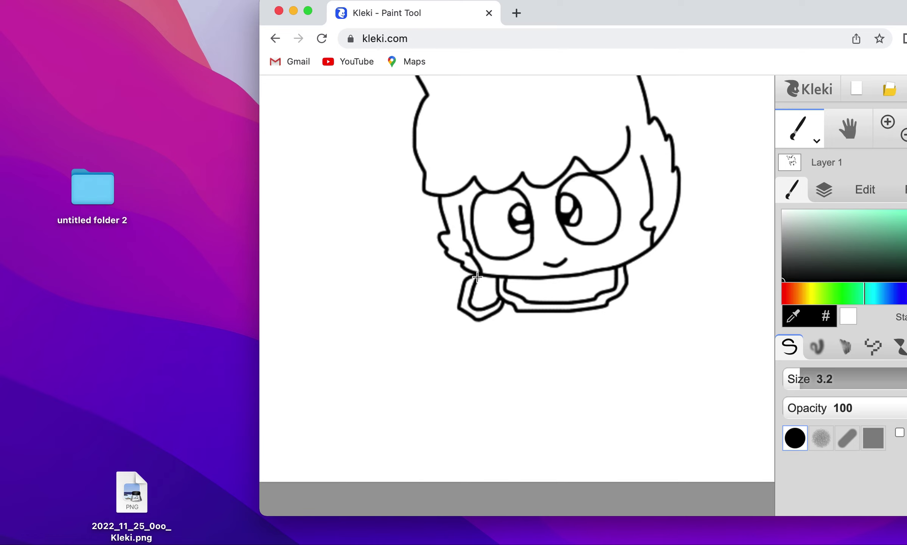
mouse_move(633, 260)
mouse_down()
mouse_move(656, 276)
mouse_move(657, 290)
mouse_move(629, 310)
mouse_move(616, 304)
mouse_move(643, 291)
mouse_move(630, 267)
mouse_up()
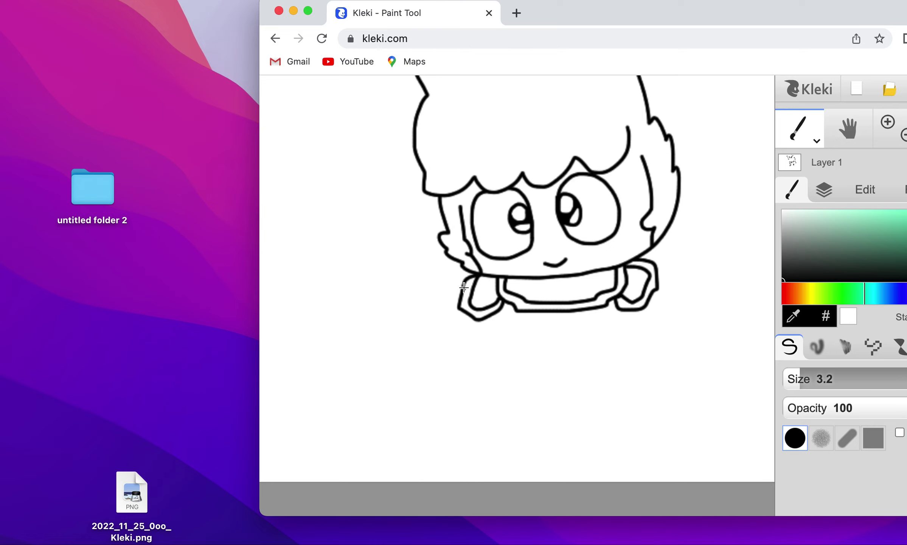
Draw a raised, waving left arm and a bent right arm, each with a hand and a wrist line
drag(463, 283, 401, 228)
mouse_move(367, 234)
mouse_down()
mouse_move(439, 314)
mouse_move(477, 333)
mouse_move(501, 313)
mouse_up()
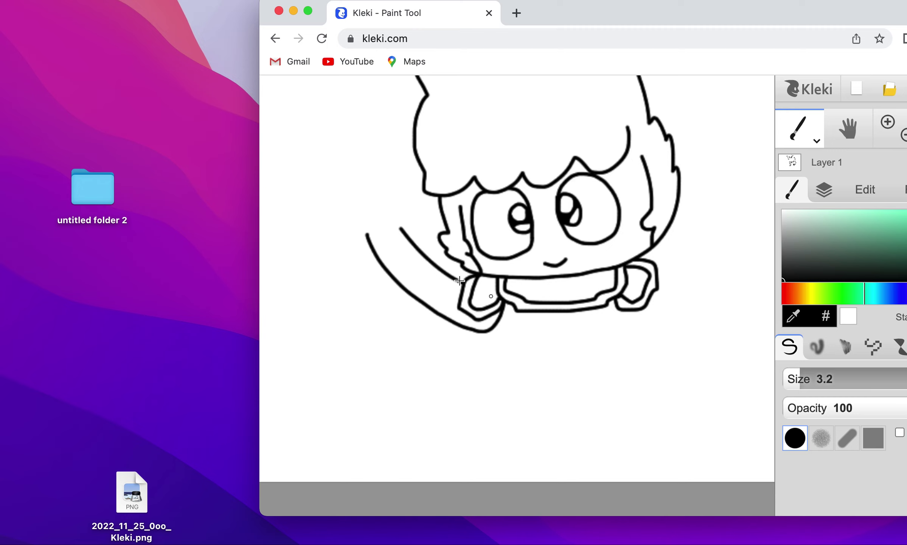
mouse_move(401, 231)
mouse_down()
mouse_move(401, 197)
mouse_move(373, 159)
mouse_move(358, 165)
mouse_move(363, 199)
mouse_move(348, 216)
mouse_move(369, 236)
mouse_move(398, 230)
mouse_up()
mouse_move(653, 263)
mouse_down()
mouse_move(753, 250)
mouse_move(745, 360)
mouse_move(726, 379)
mouse_move(711, 378)
mouse_move(713, 369)
mouse_move(690, 372)
mouse_move(685, 336)
mouse_move(713, 330)
mouse_move(705, 300)
mouse_move(650, 332)
mouse_move(615, 328)
mouse_up()
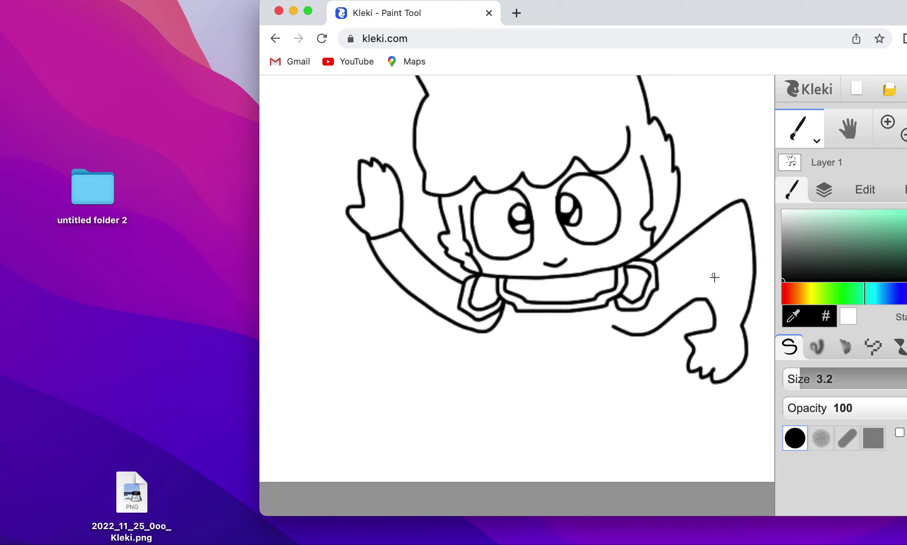
drag(715, 309, 744, 312)
Draw the body as a flared top with a triangular notch in its hem, legs with shoes and a fluffy tail
mouse_move(504, 303)
mouse_down()
mouse_move(486, 362)
mouse_move(457, 391)
mouse_move(490, 403)
mouse_move(523, 401)
mouse_move(550, 364)
mouse_move(568, 401)
mouse_move(633, 398)
mouse_move(616, 334)
mouse_up()
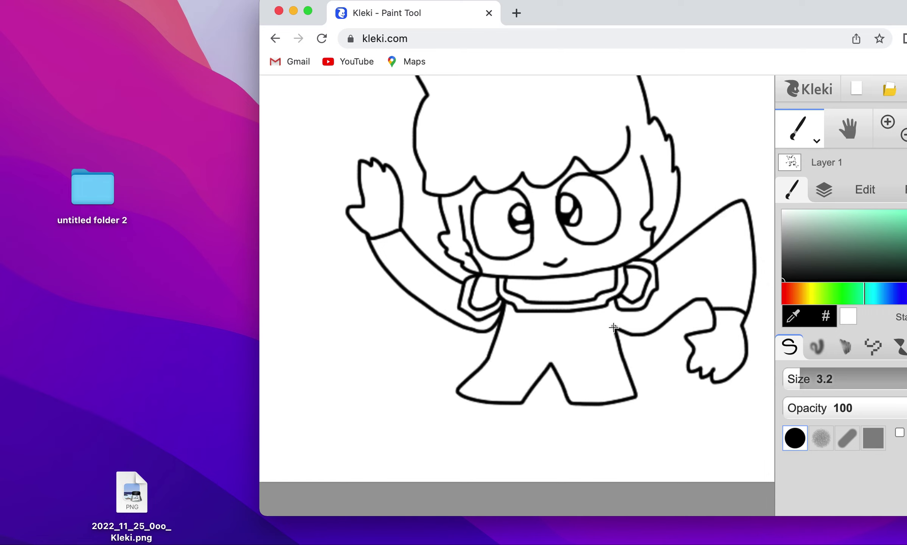
drag(522, 402, 566, 401)
mouse_move(469, 401)
mouse_down()
mouse_move(439, 456)
mouse_move(395, 460)
mouse_move(395, 468)
mouse_move(471, 476)
mouse_move(472, 457)
mouse_move(446, 451)
mouse_move(494, 434)
mouse_move(557, 437)
mouse_move(563, 472)
mouse_move(617, 475)
mouse_move(624, 469)
mouse_move(597, 455)
mouse_move(561, 456)
mouse_move(601, 450)
mouse_move(601, 408)
mouse_up()
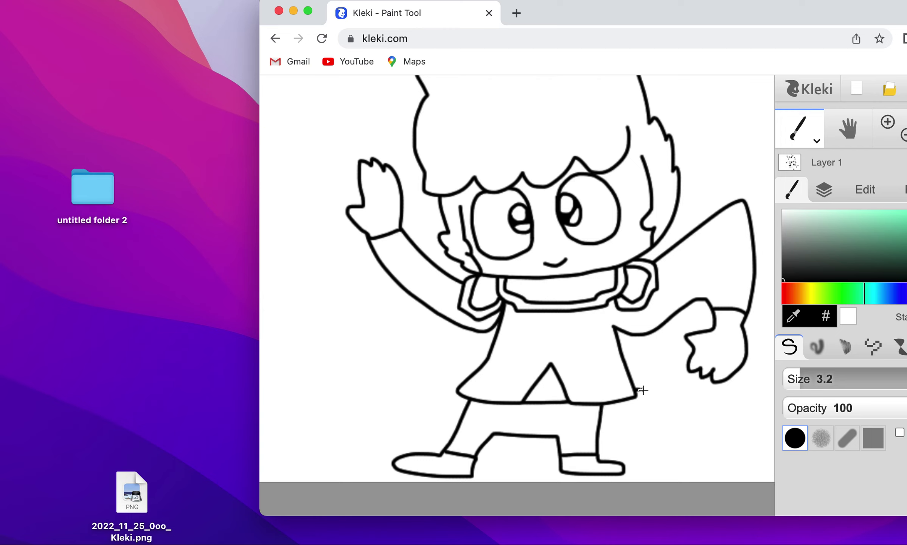
mouse_move(639, 395)
mouse_down()
mouse_move(658, 411)
mouse_move(654, 426)
mouse_move(628, 436)
mouse_move(610, 421)
mouse_up()
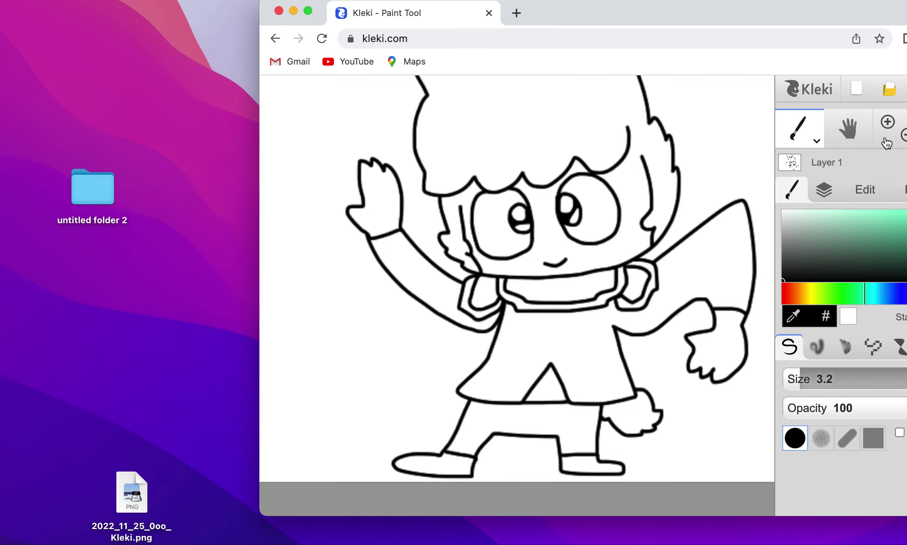
Draw a narrow belt just below the top's hem and add two short divider lines near its middle
click(888, 122)
scroll(605, 404, down, 2)
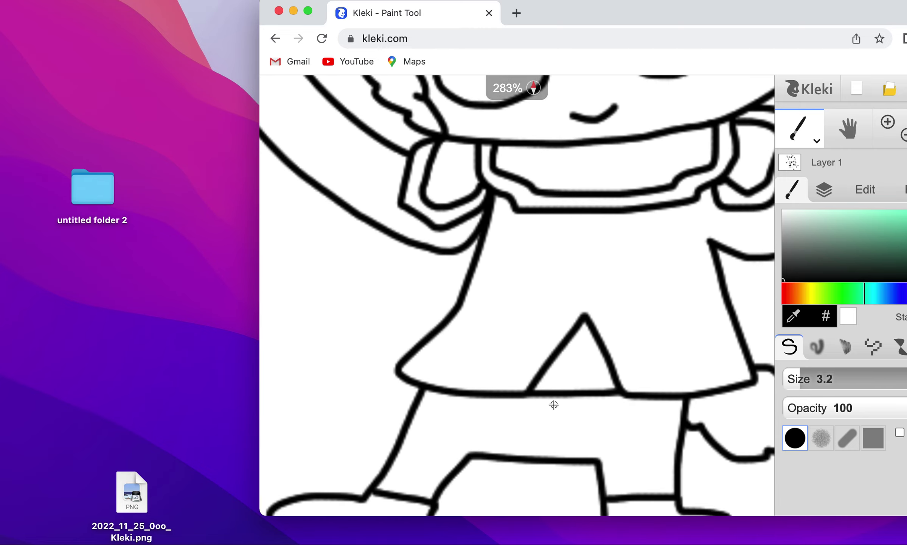
mouse_move(423, 399)
mouse_down()
mouse_move(526, 411)
mouse_move(677, 411)
mouse_move(667, 411)
mouse_up()
drag(588, 395, 588, 409)
drag(524, 398, 521, 407)
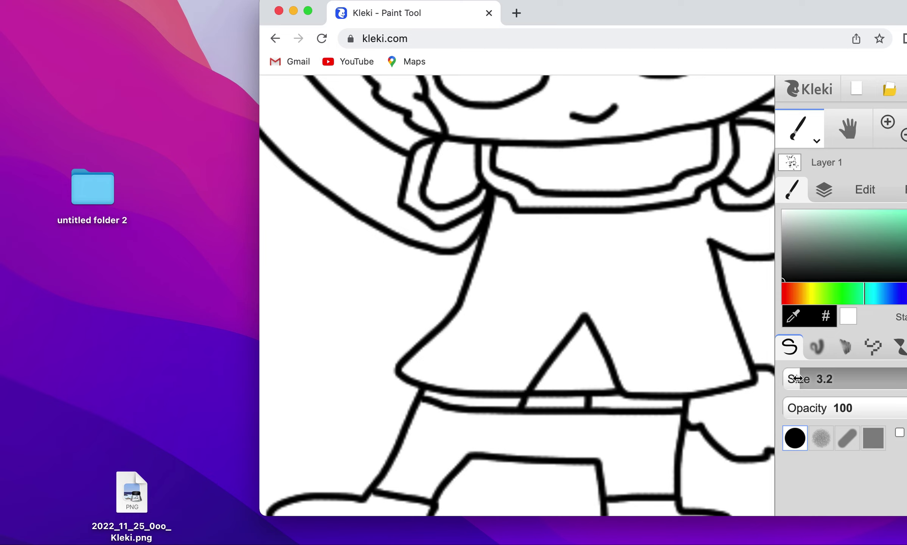
Set the brush size to 2.7 and add more short divider lines along both sides of the belt
drag(798, 378, 795, 379)
mouse_move(600, 395)
mouse_down()
mouse_move(599, 408)
mouse_move(652, 408)
mouse_up()
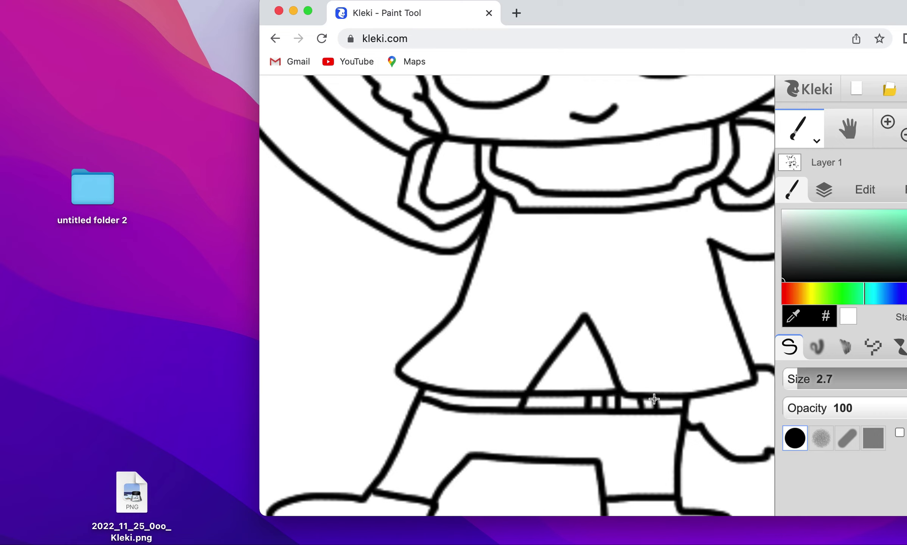
mouse_move(499, 394)
mouse_down()
mouse_move(499, 405)
mouse_move(456, 409)
mouse_up()
Draw a small bow tie in the middle of the collar
scroll(551, 304, up, 3)
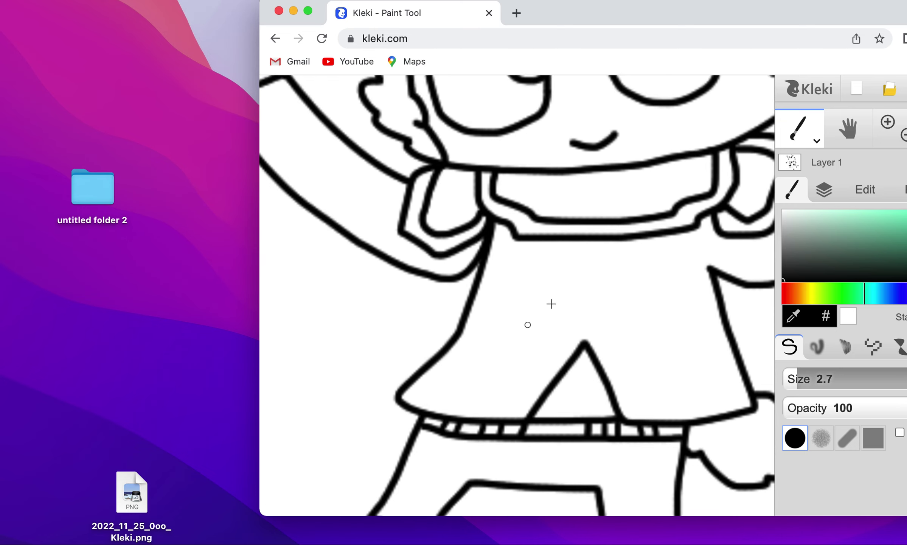
mouse_move(587, 202)
mouse_down()
mouse_move(600, 220)
mouse_move(589, 200)
mouse_move(558, 208)
mouse_move(575, 229)
mouse_move(618, 224)
mouse_move(630, 197)
mouse_up()
click(902, 135)
click(902, 136)
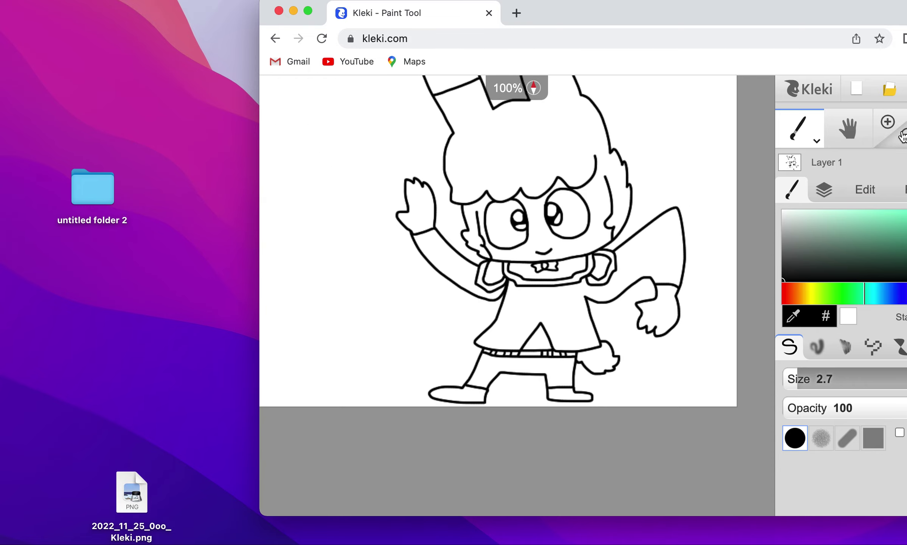
click(903, 136)
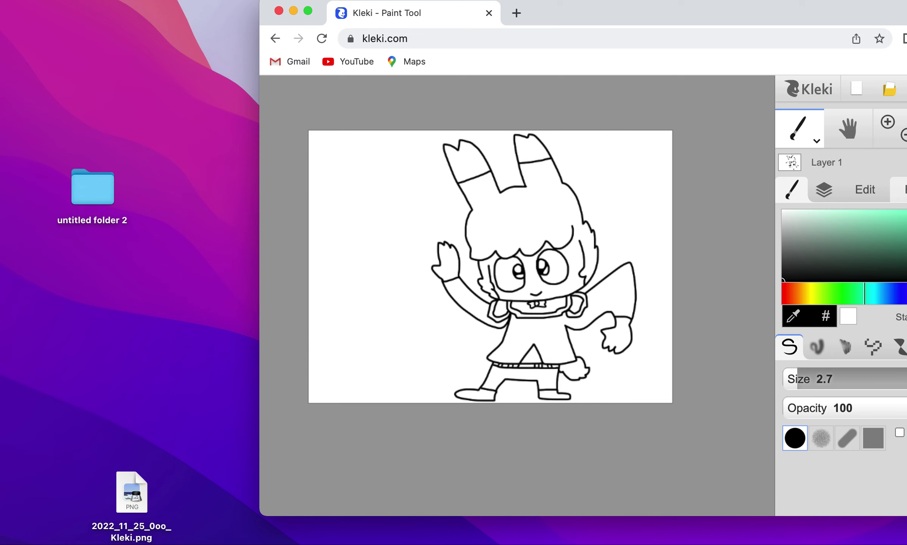
Save the drawing as a PNG and place the file on the desktop between untitled folder 2 and the other PNG
click(901, 189)
click(817, 282)
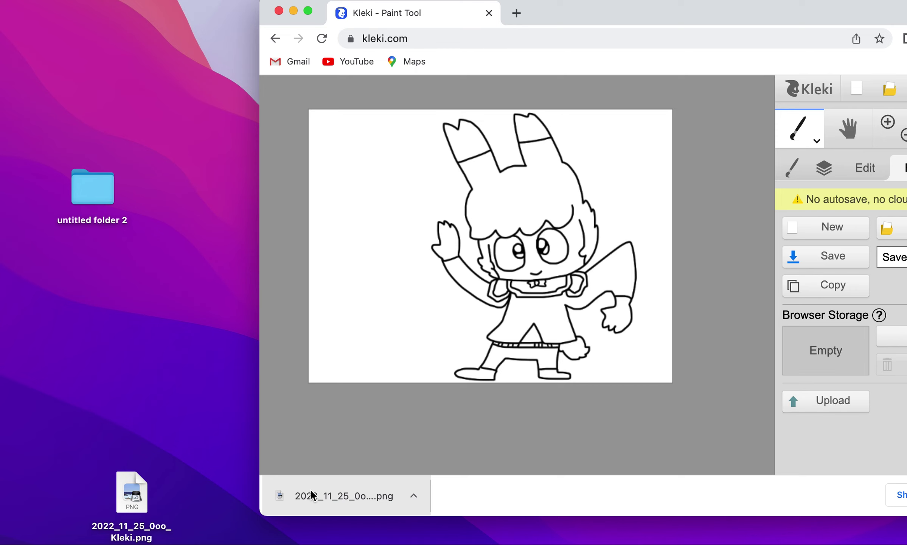
drag(313, 495, 186, 459)
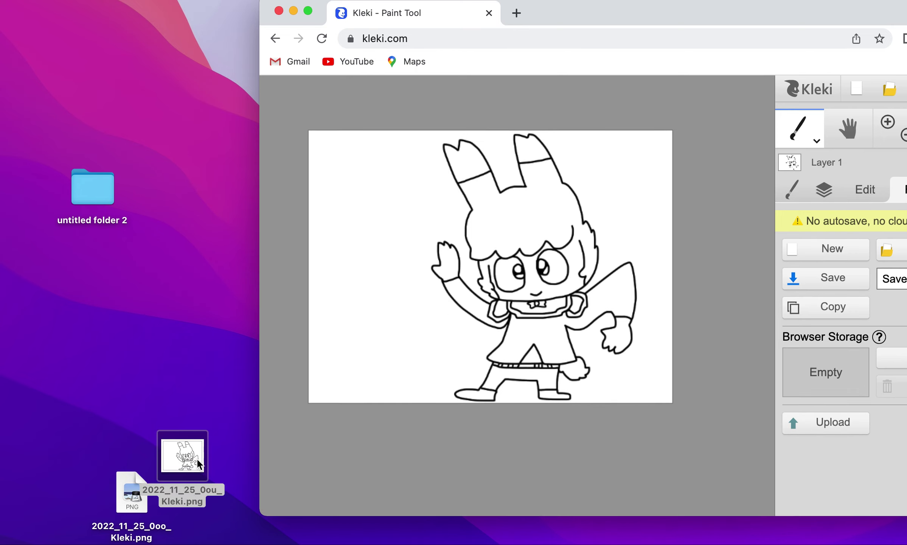
click(76, 159)
drag(76, 158, 168, 318)
click(204, 316)
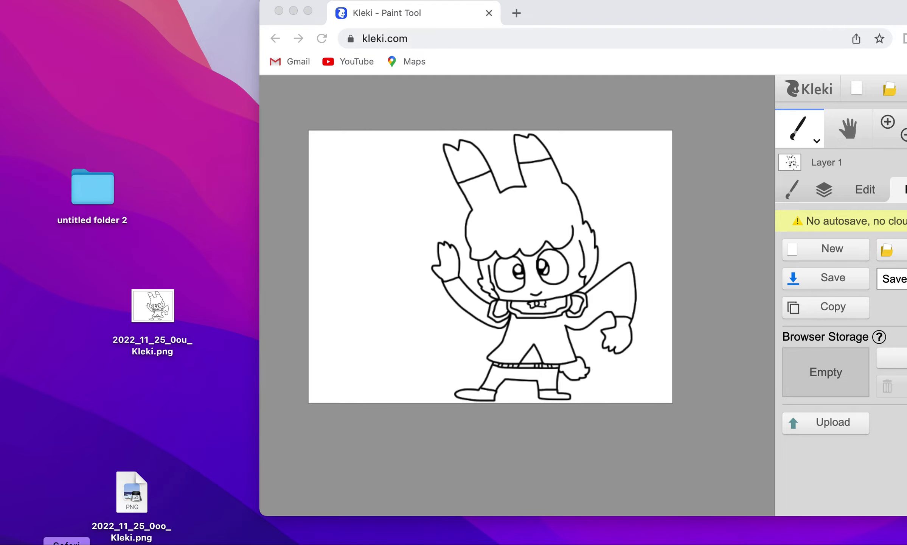
Switch to Pixlr and open the rabbit drawing 2022_11_25_0ou_Kleki.png from the Desktop
key(super+Tab)
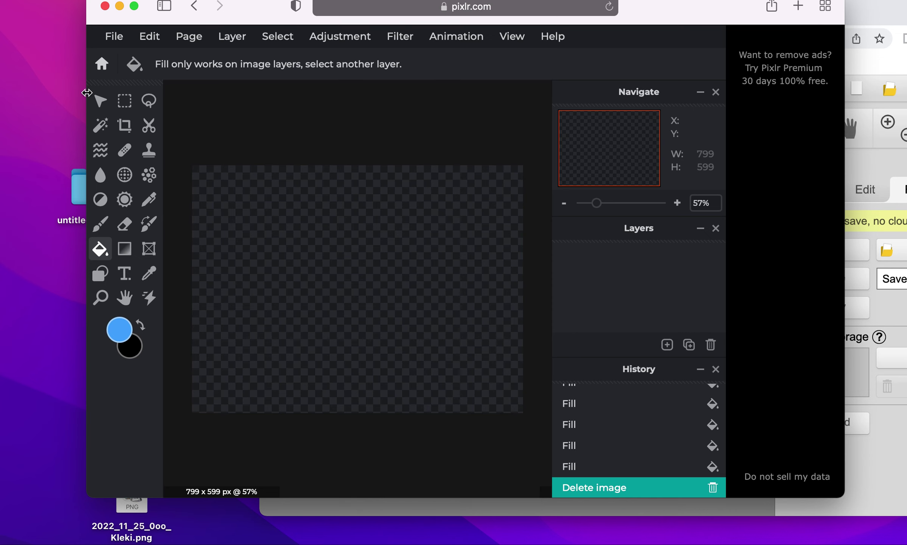
click(114, 41)
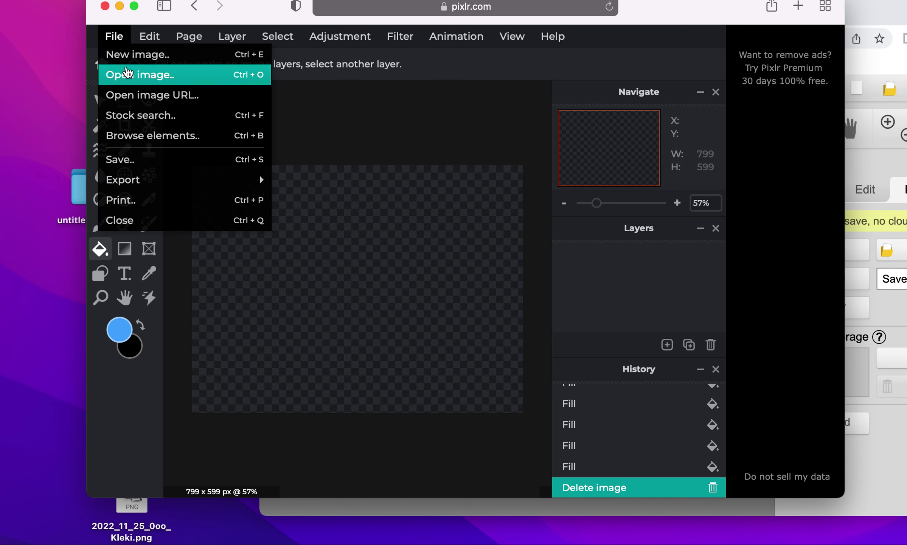
click(126, 75)
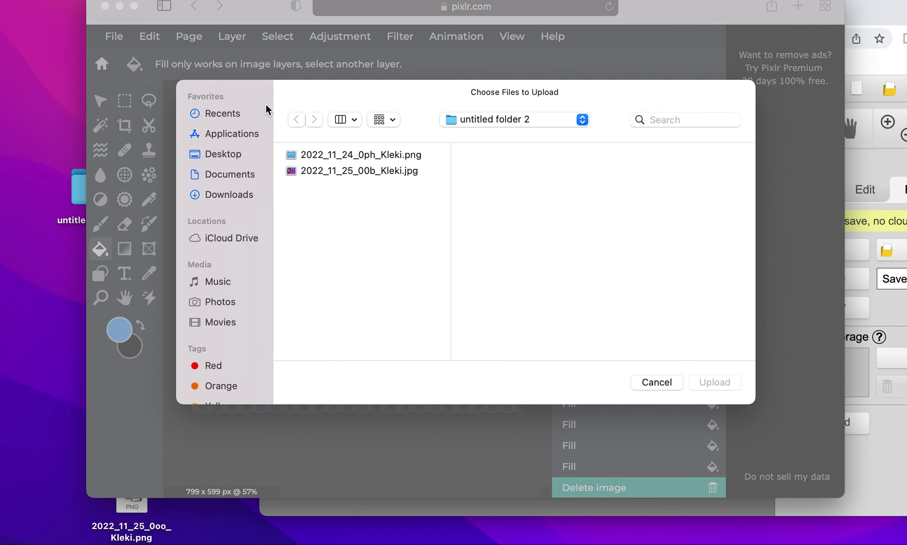
click(231, 154)
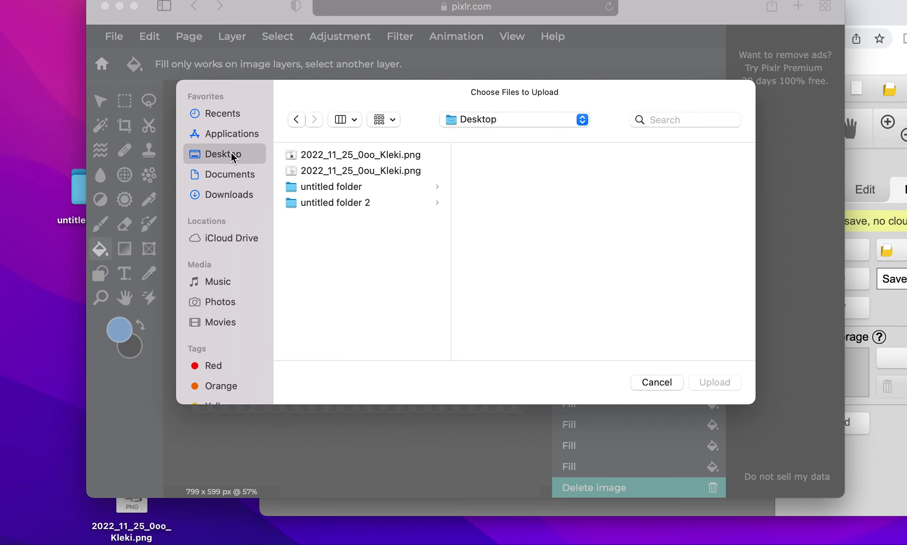
click(330, 171)
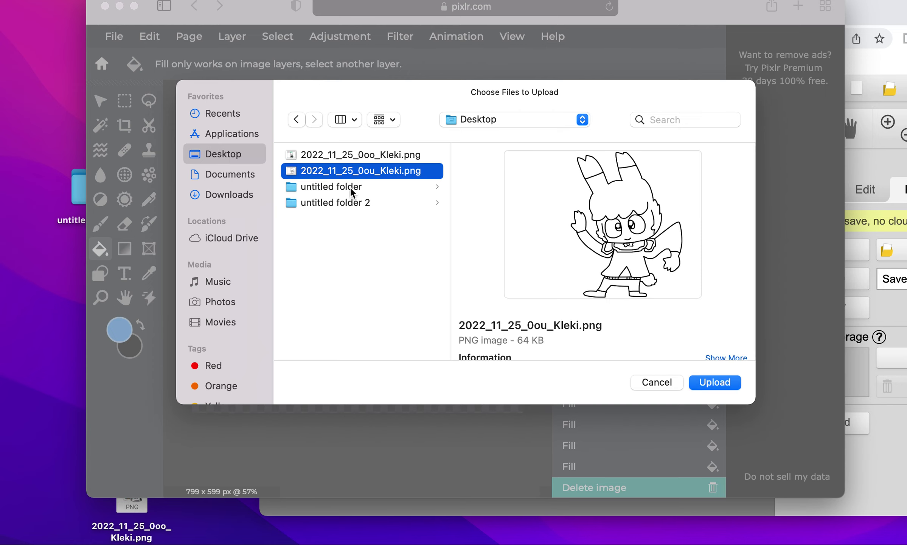
click(712, 383)
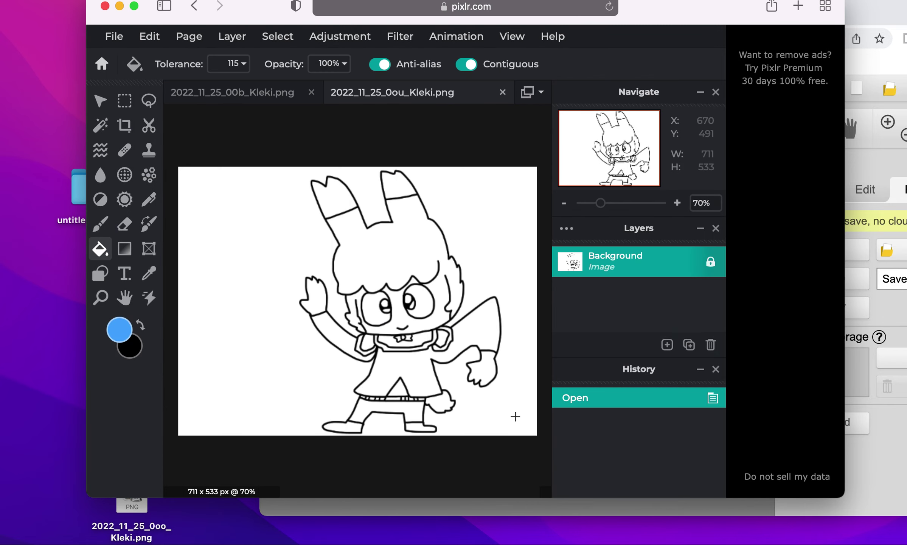
Set the fill colour to bright green and fill the tips of both rabbit ears
click(117, 330)
drag(537, 328, 536, 324)
drag(496, 273, 534, 250)
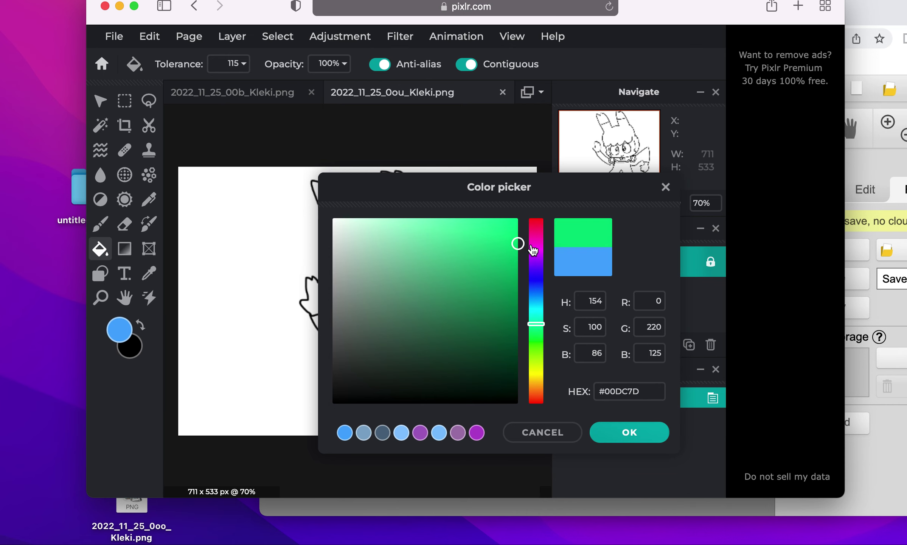
click(598, 430)
click(334, 203)
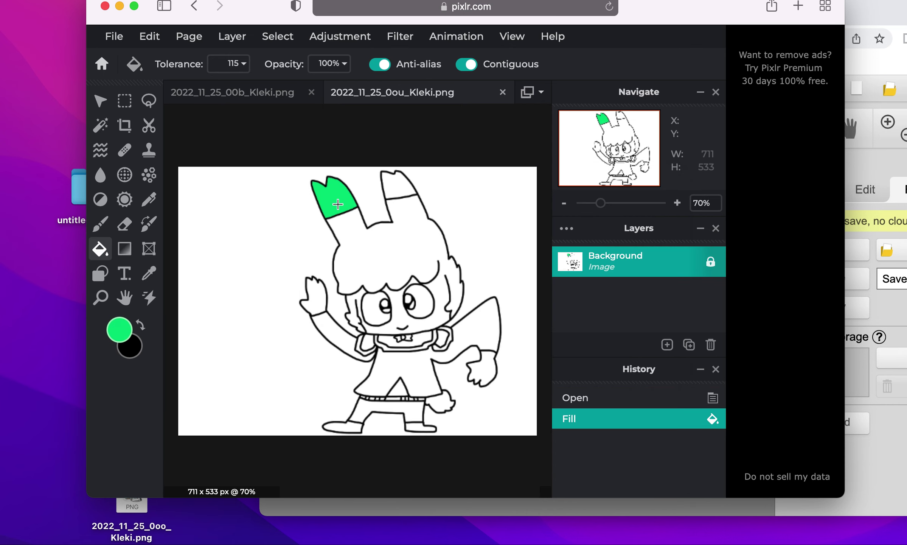
click(402, 191)
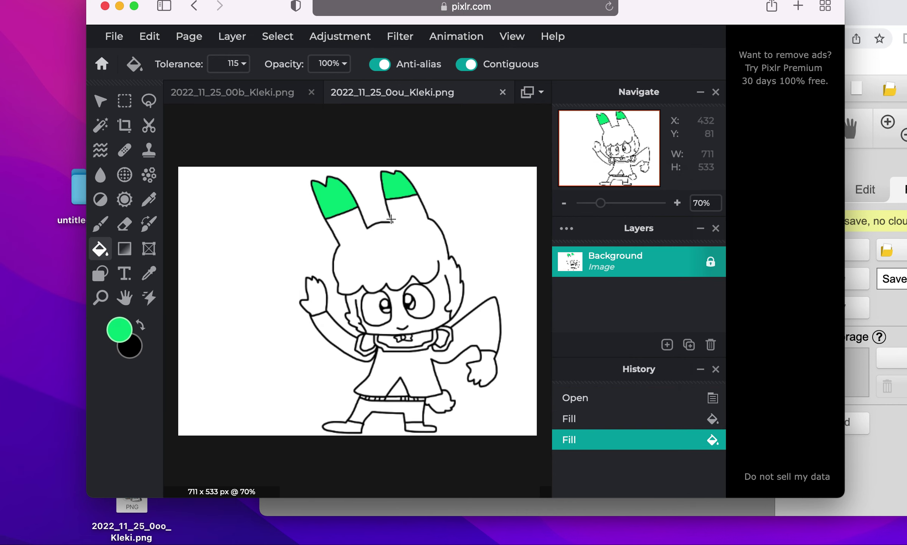
Fill the inner collar pieces on both shoulders, both hands, the lower irises and the bow tie with the same green
click(367, 343)
click(442, 338)
click(486, 371)
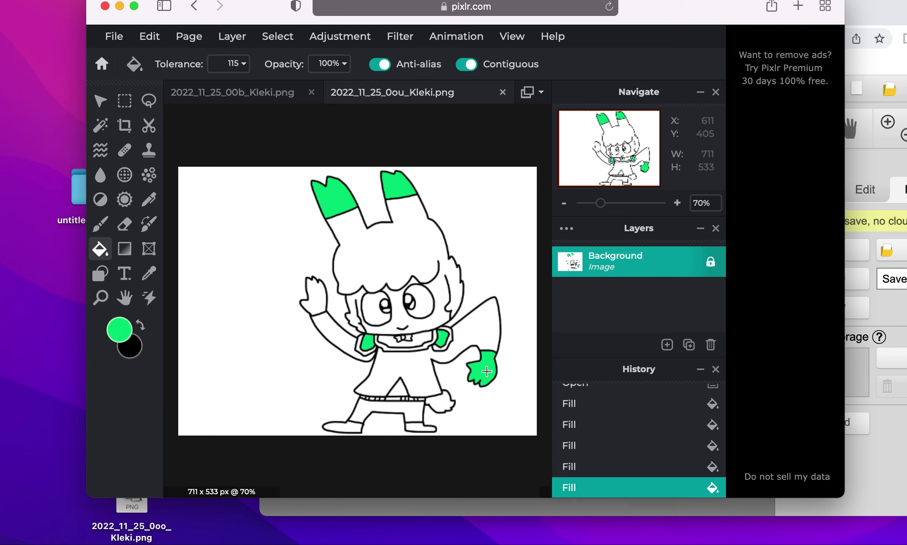
click(316, 294)
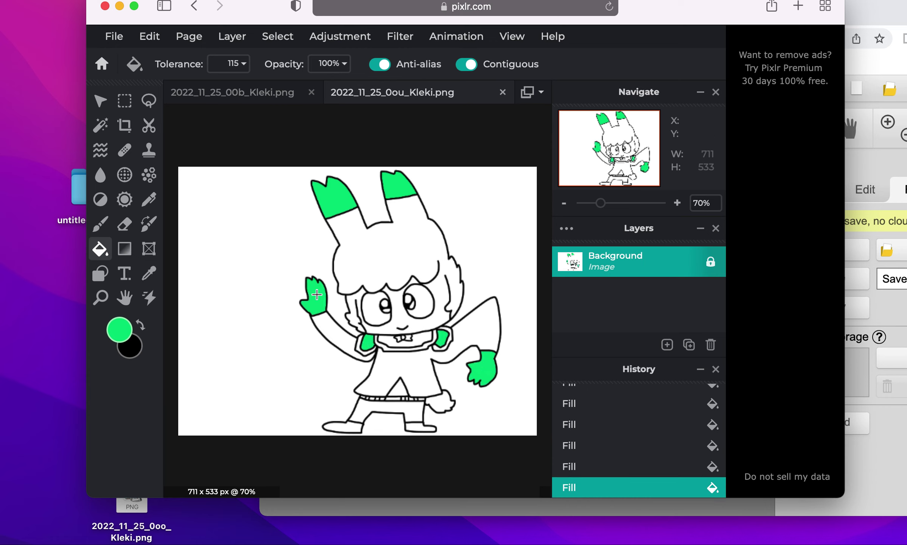
click(412, 305)
click(386, 310)
Set the fill colour to a very dark gray and fill the rabbit's top and both sleeves
click(124, 339)
drag(350, 362, 324, 374)
click(609, 424)
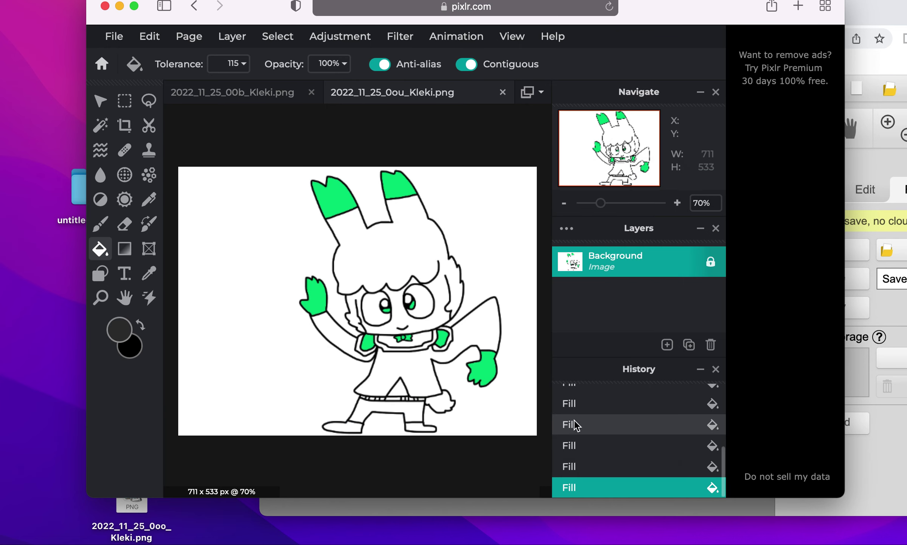
click(421, 379)
click(345, 341)
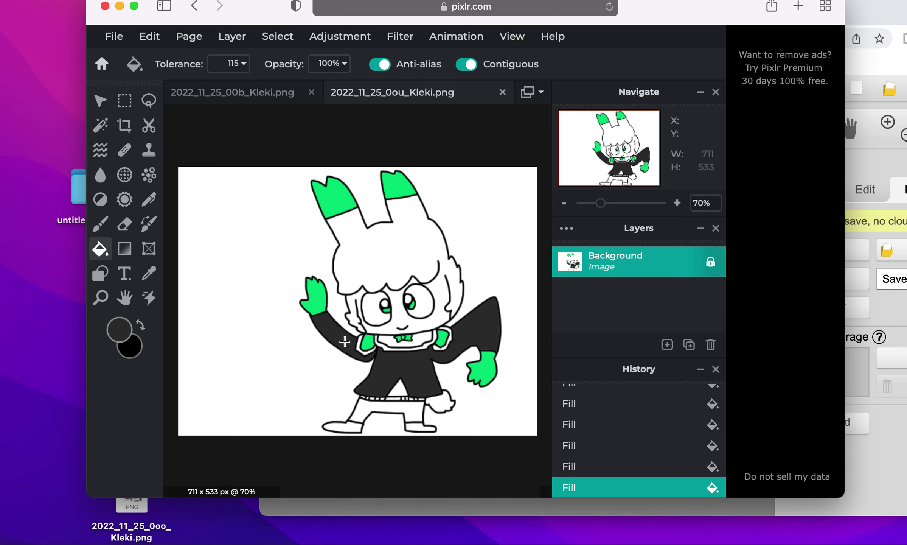
Set the fill colour to gray #565656 and fill the collar band and the borders around its green shoulder pieces
click(125, 330)
click(335, 341)
click(626, 432)
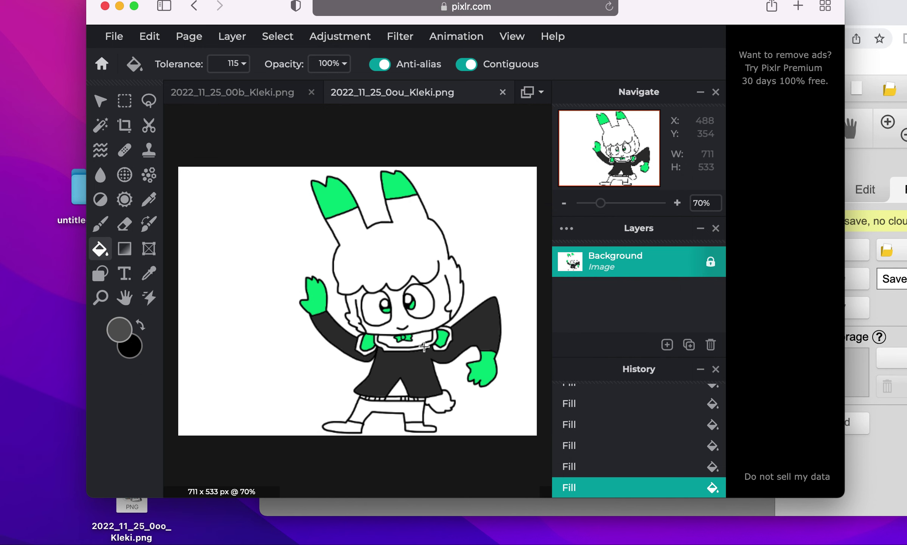
click(437, 349)
click(445, 345)
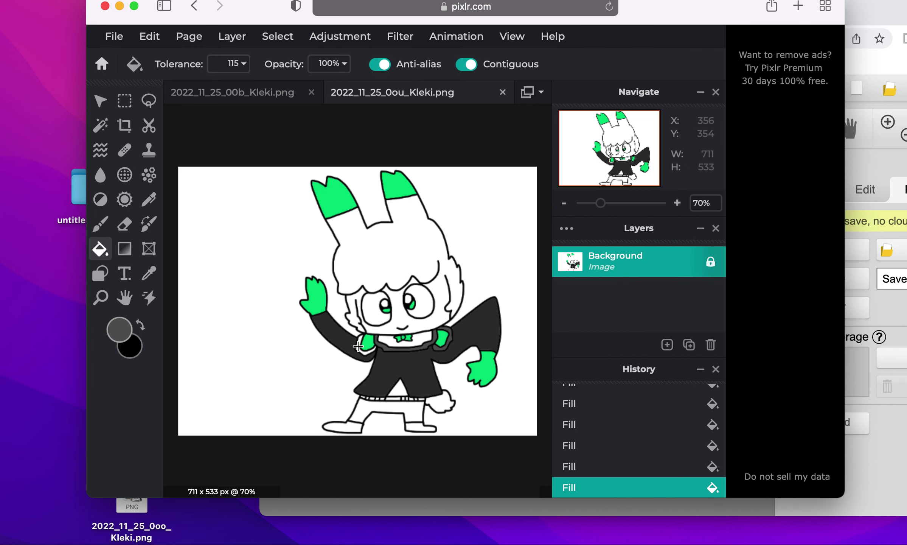
click(359, 347)
Choose a lighter gray and fill the buckle in the middle of the belt
click(118, 328)
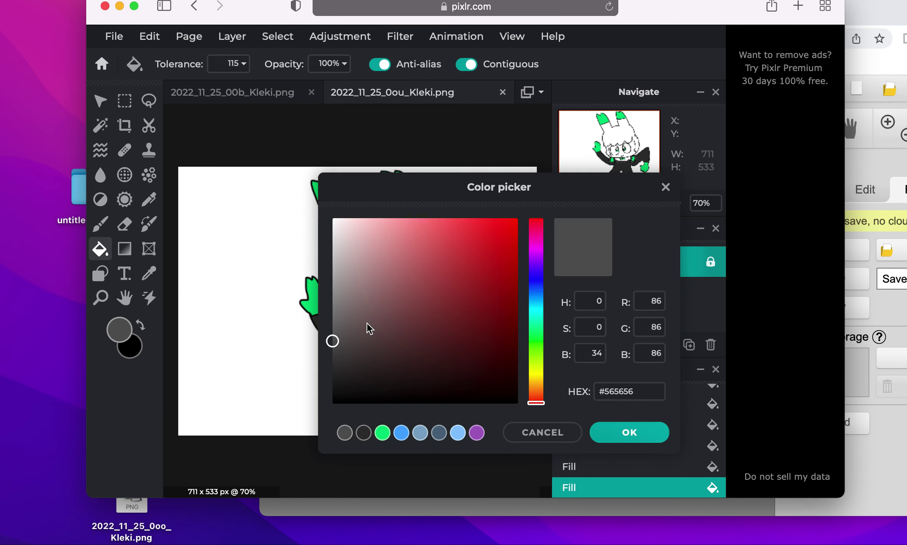
click(358, 314)
drag(358, 314, 301, 306)
click(601, 432)
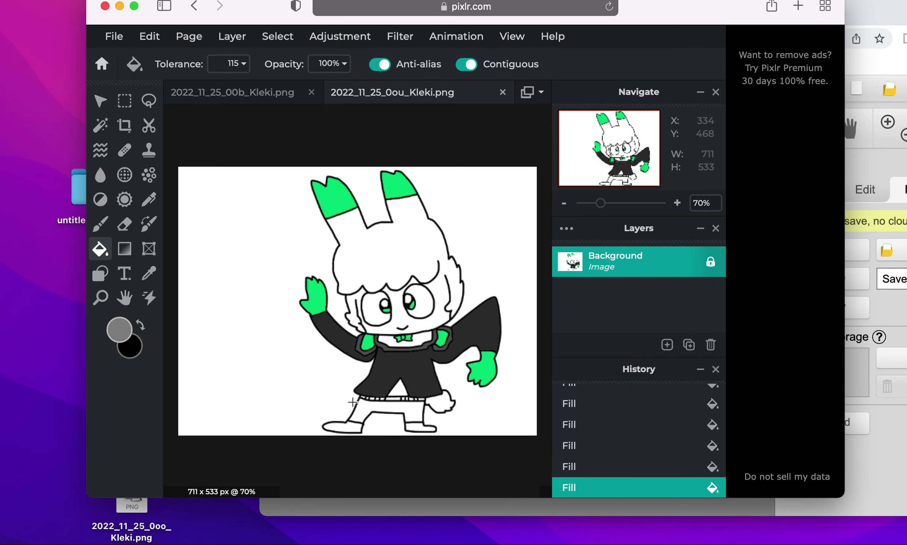
Set the fill colour to blue #25AFFF and fill the rabbit's trousers
click(120, 329)
click(536, 299)
click(491, 217)
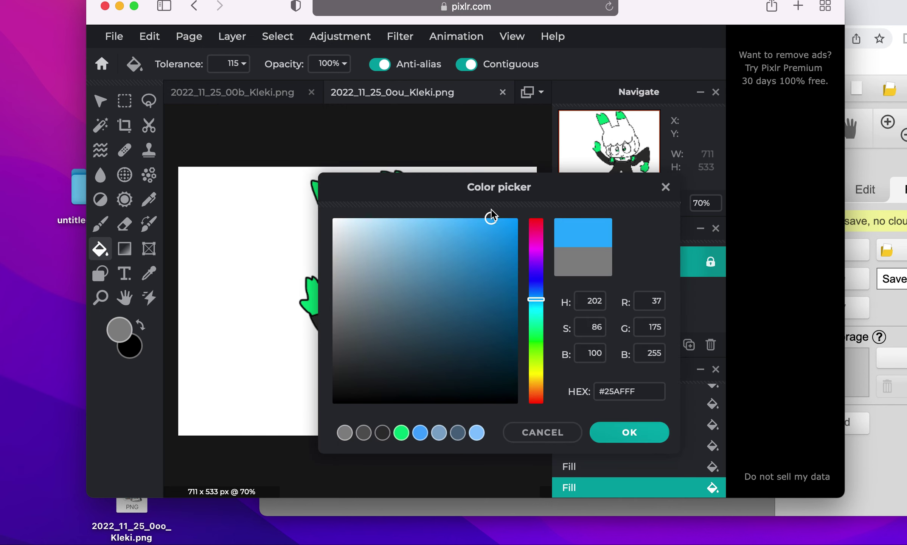
click(601, 432)
click(380, 411)
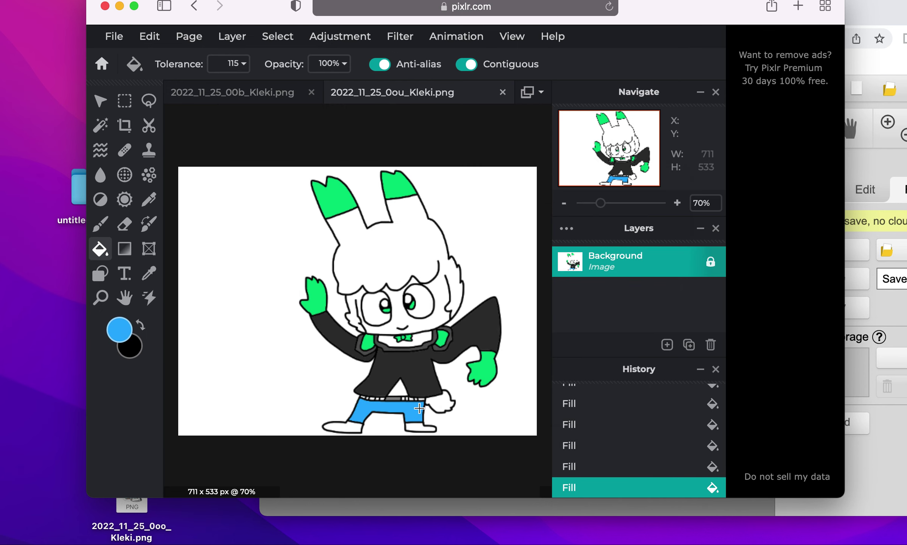
Fill the narrow belt loops on both sides of the buckle with the trousers' blue
click(619, 203)
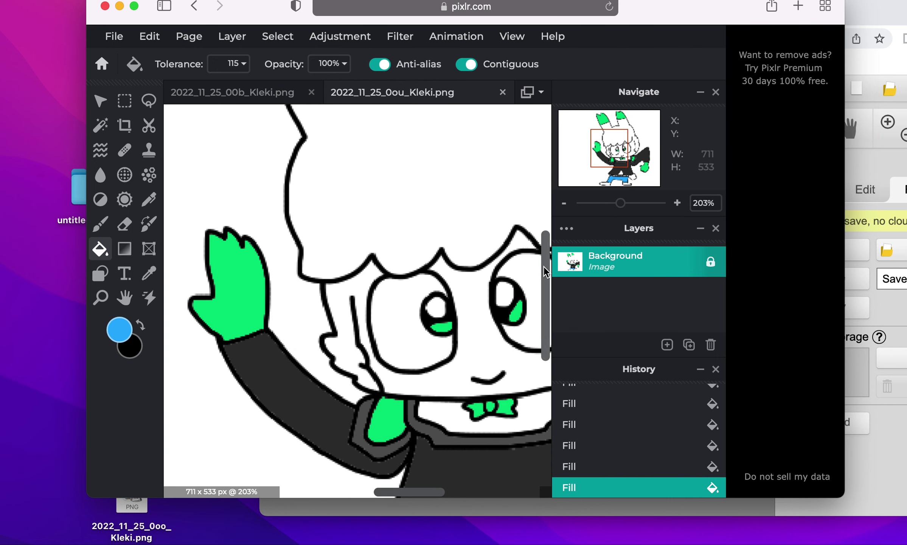
drag(544, 266, 545, 348)
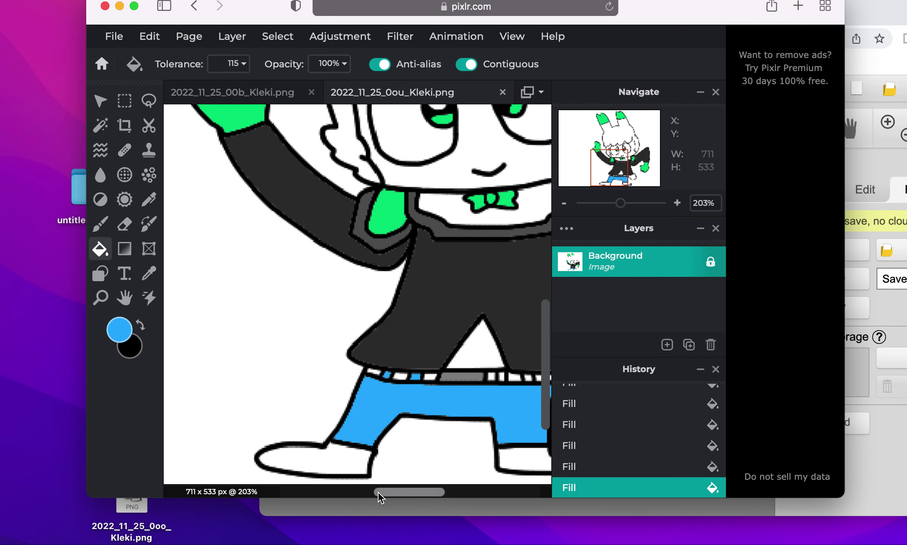
drag(378, 492, 400, 488)
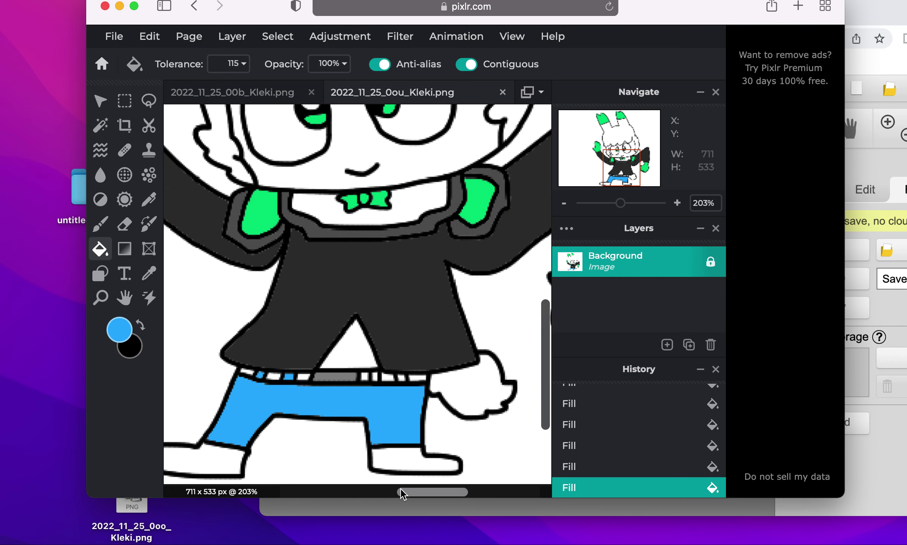
click(403, 378)
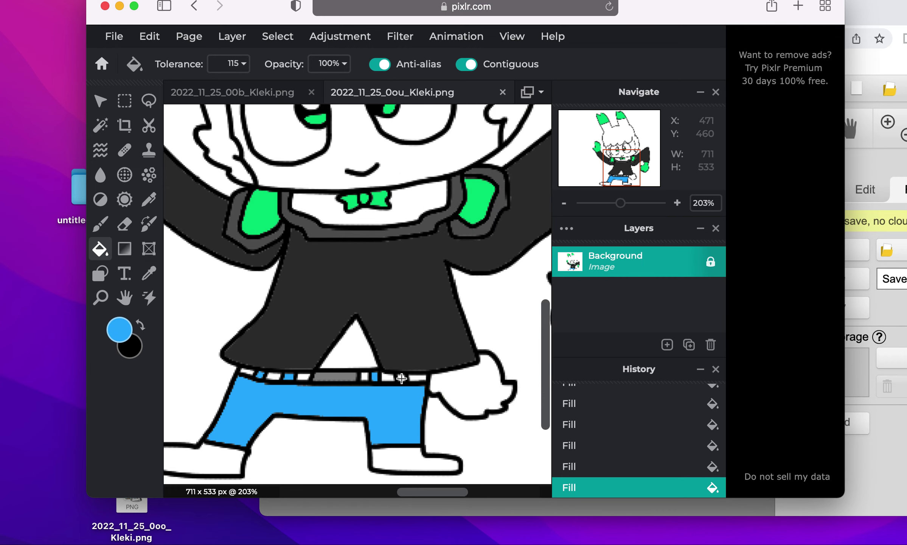
Set the fill colour to brown and fill both of the rabbit's shoes
click(119, 329)
click(535, 386)
drag(496, 293, 541, 287)
click(616, 434)
click(416, 460)
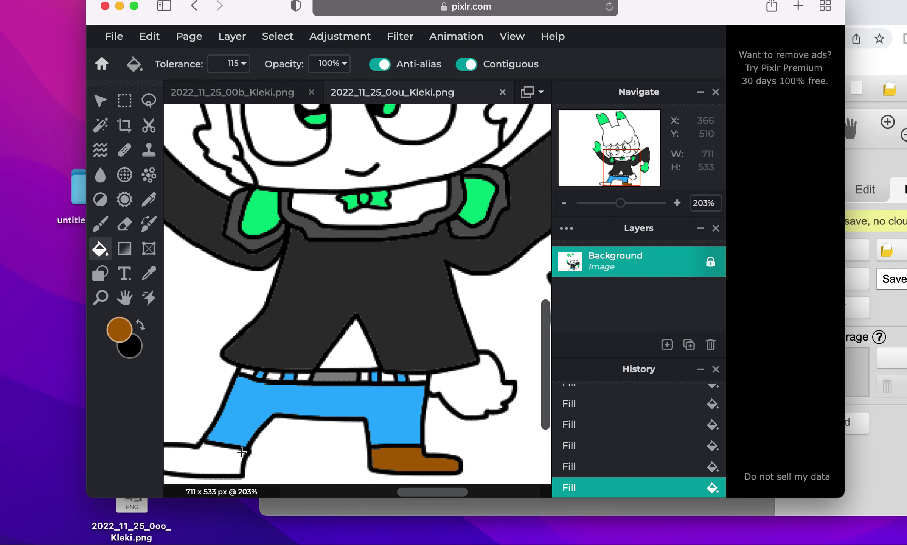
click(239, 452)
Fill the remaining white belt segments on both sides of the buckle with the same brown
click(303, 377)
click(275, 377)
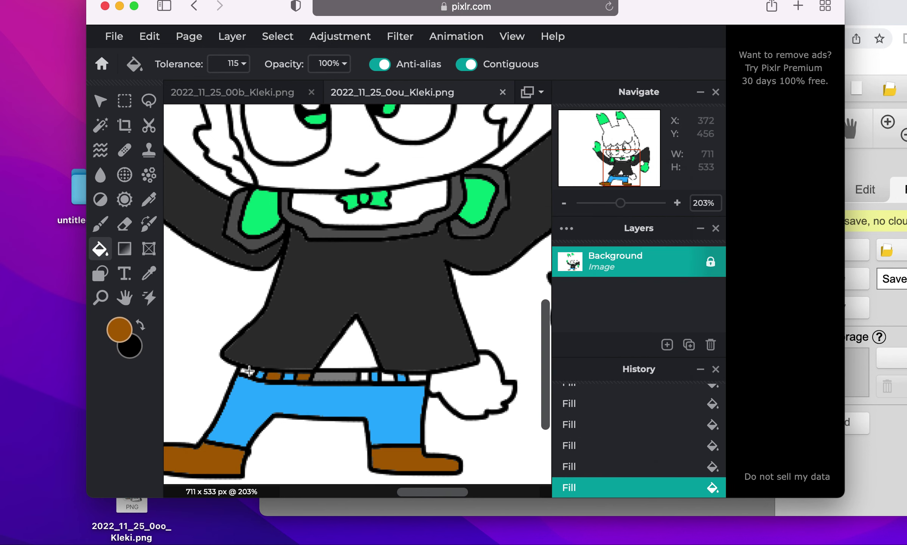
click(247, 373)
click(390, 377)
click(365, 376)
click(420, 378)
drag(620, 203, 605, 205)
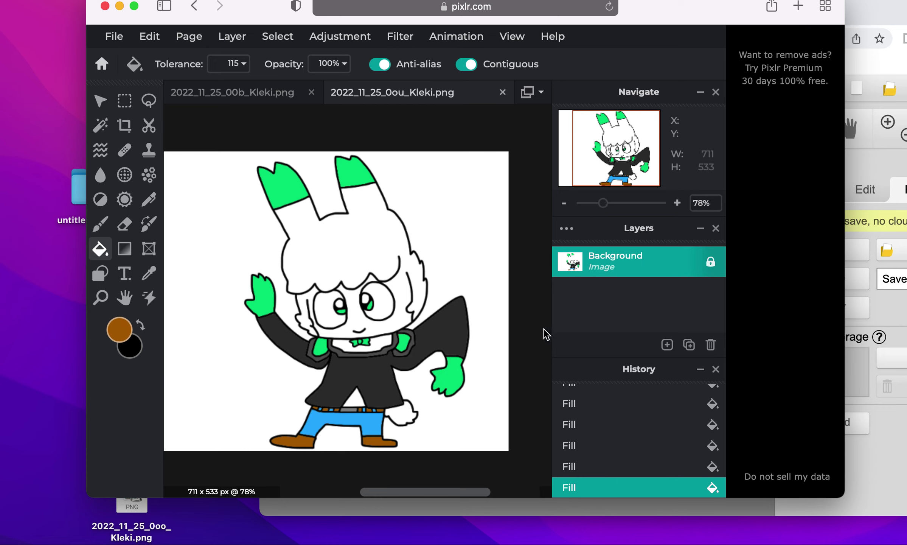